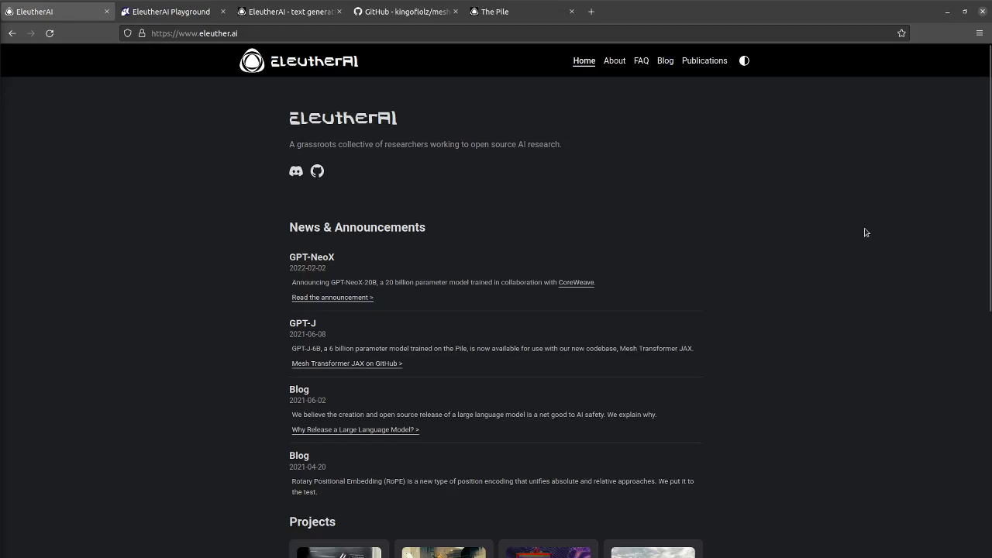
- Look over the news and projects on the EleutherAI home page and glance at the AI Playground
{"action": "scroll", "coordinate": [856, 221], "scroll_direction": "down", "scroll_amount": 5}
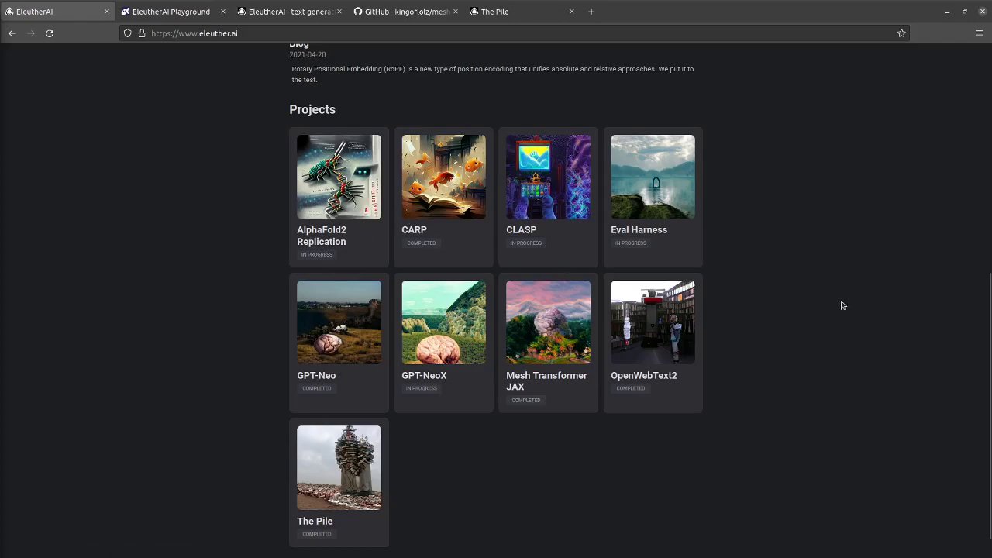
{"action": "scroll", "coordinate": [843, 305], "scroll_direction": "up", "scroll_amount": 6}
{"action": "scroll", "coordinate": [752, 270], "scroll_direction": "down", "scroll_amount": 2}
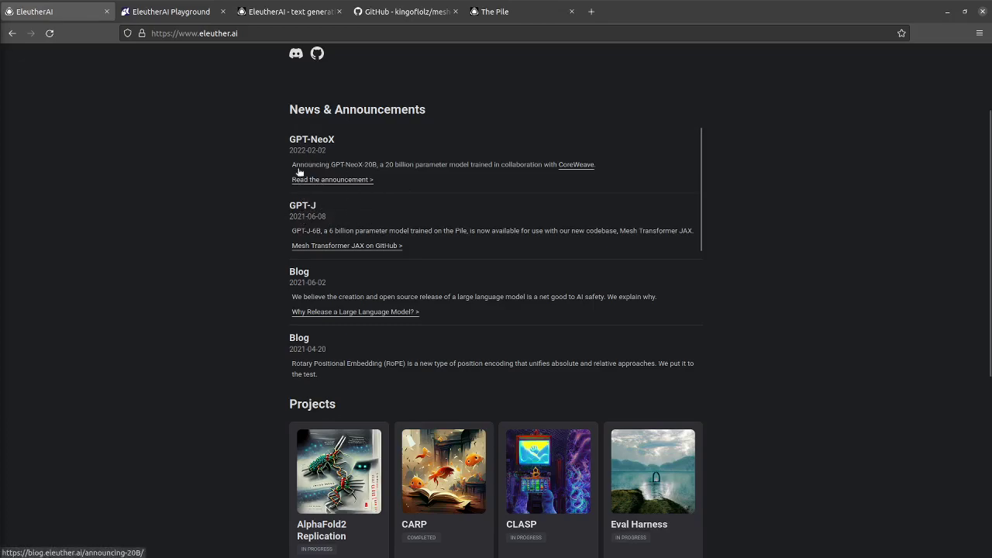
{"action": "left_click", "coordinate": [189, 16]}
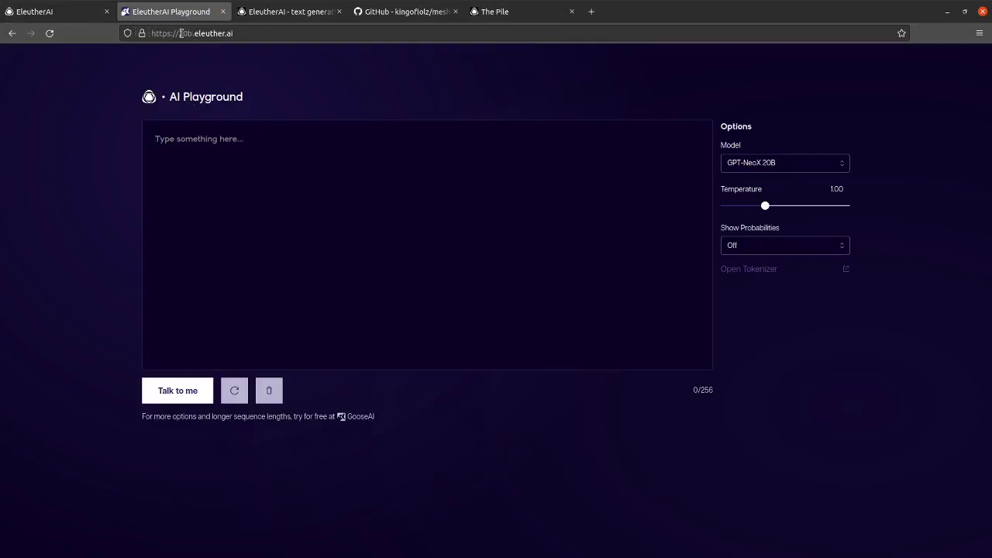
{"action": "left_click", "coordinate": [93, 8]}
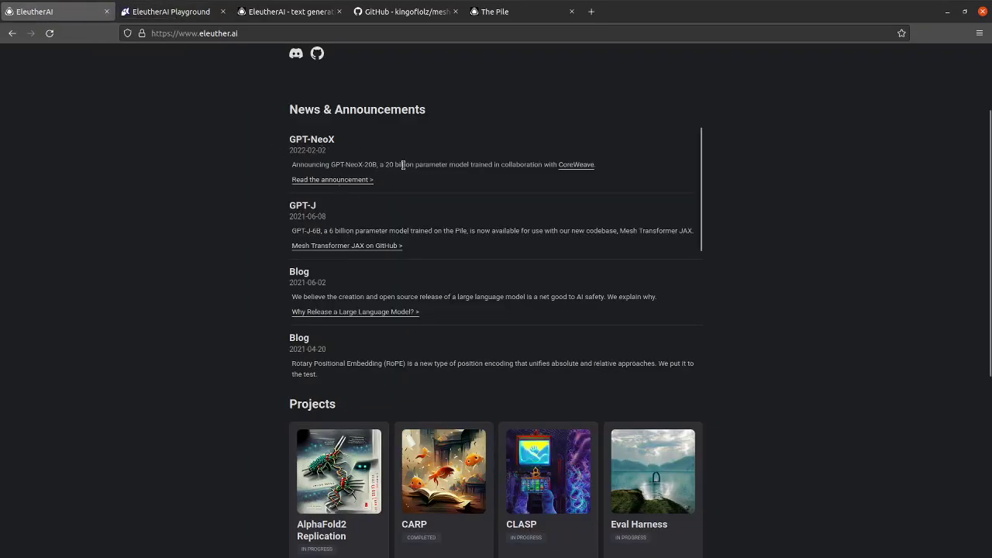
- Copy the home page tagline "A grassroots collective of researchers working to open source AI research." into the AI Playground and generate a continuation
{"action": "scroll", "coordinate": [360, 176], "scroll_direction": "up", "scroll_amount": 3}
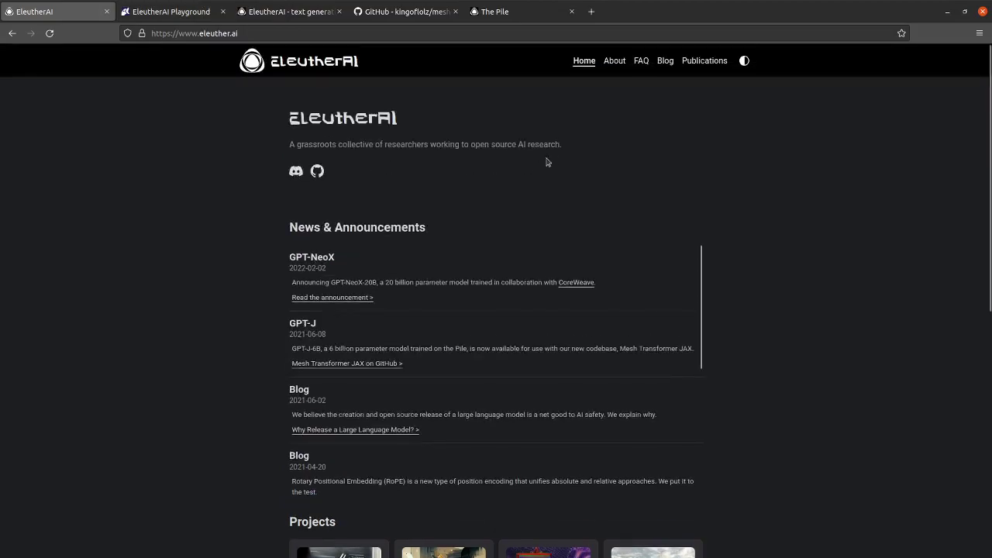
{"action": "left_click_drag", "start_coordinate": [576, 151], "coordinate": [274, 142]}
{"action": "key", "text": "ctrl+c"}
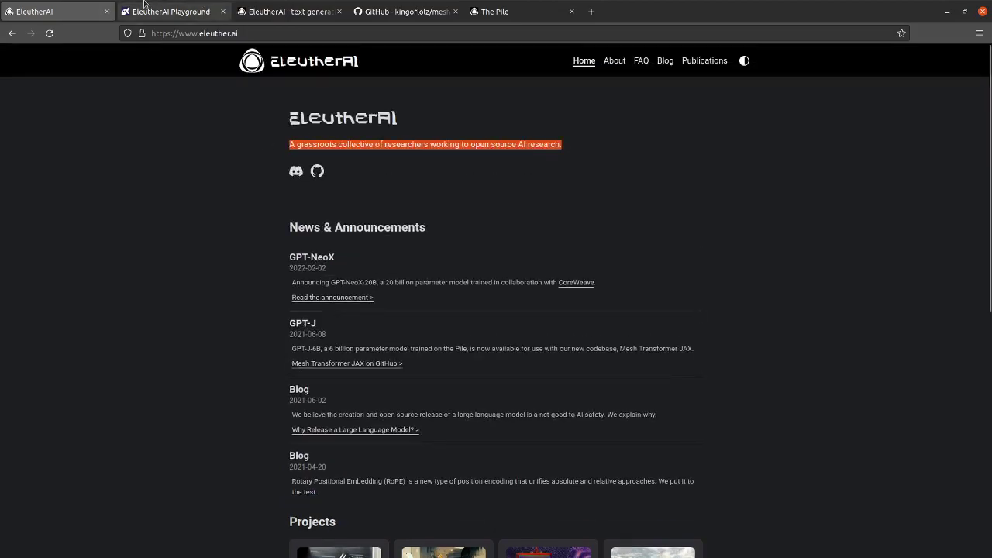
{"action": "left_click", "coordinate": [175, 11]}
{"action": "key", "text": "ctrl+v"}
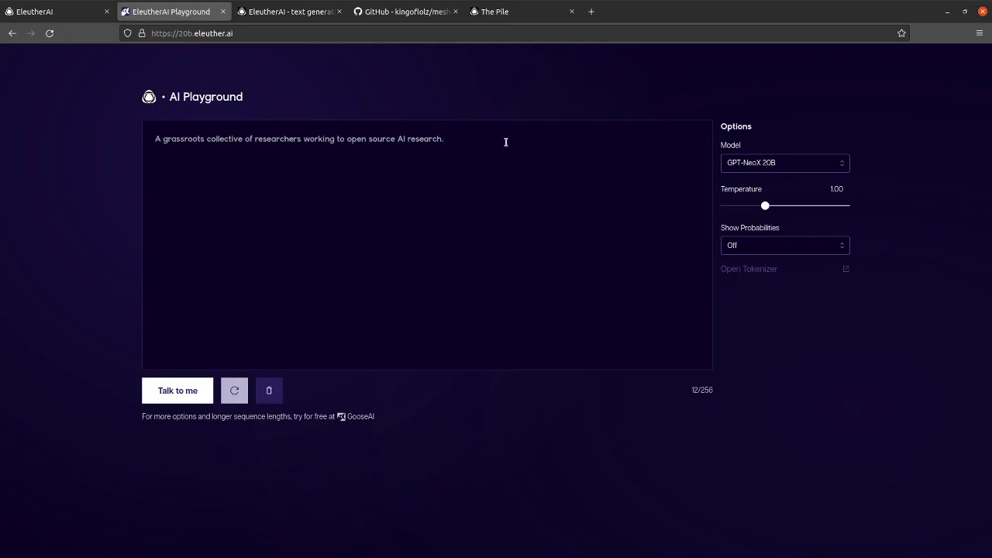
{"action": "left_click", "coordinate": [165, 397]}
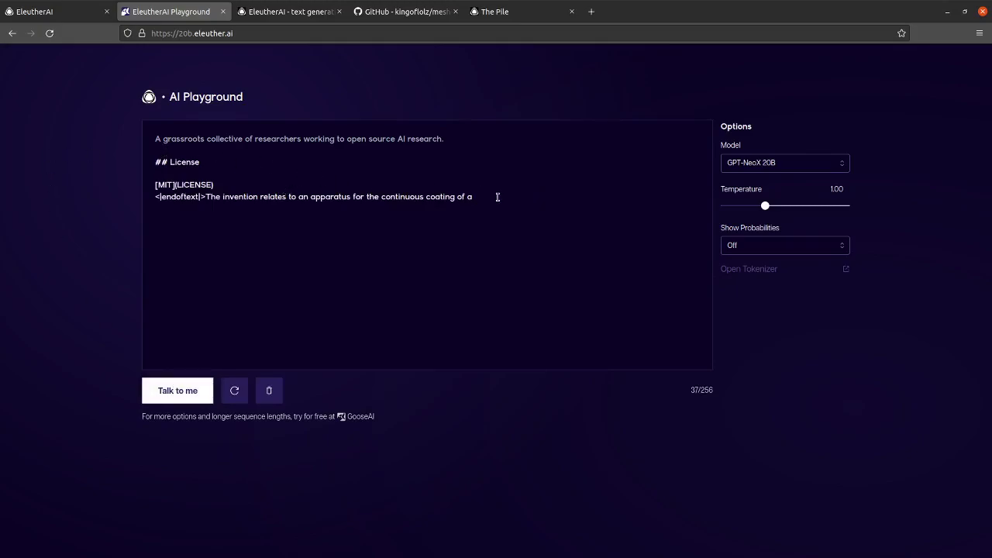
- Replace all the playground text with the prompt Translate to French: "The quick brown fox" and generate a completion
{"action": "left_click_drag", "start_coordinate": [499, 197], "coordinate": [178, 121]}
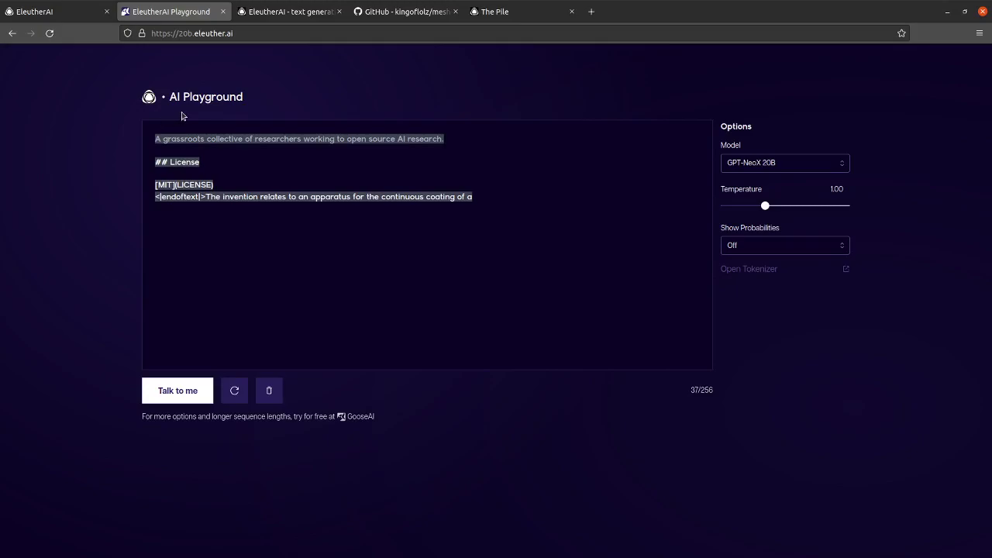
{"action": "key", "text": "BackSpace"}
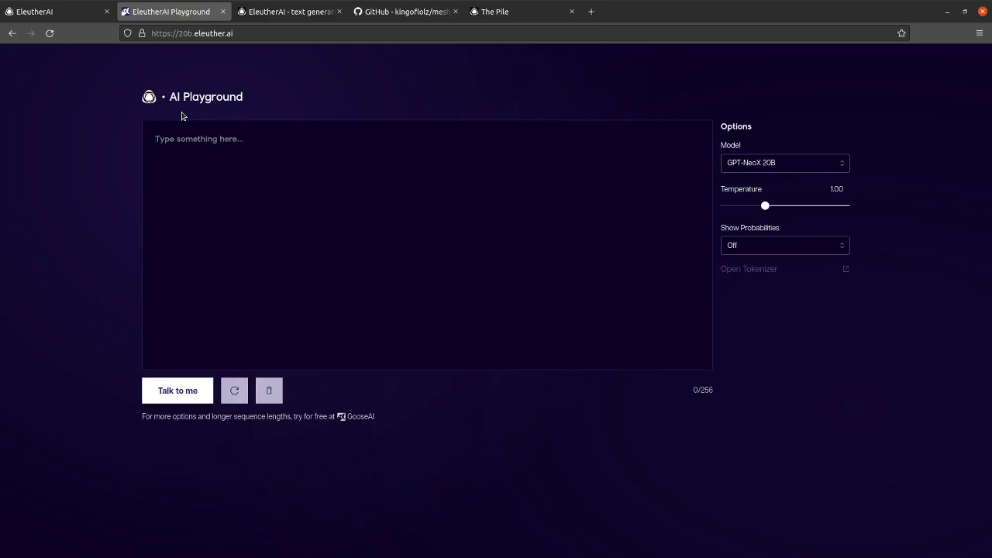
{"action": "type", "text": "Translate to Fr"}
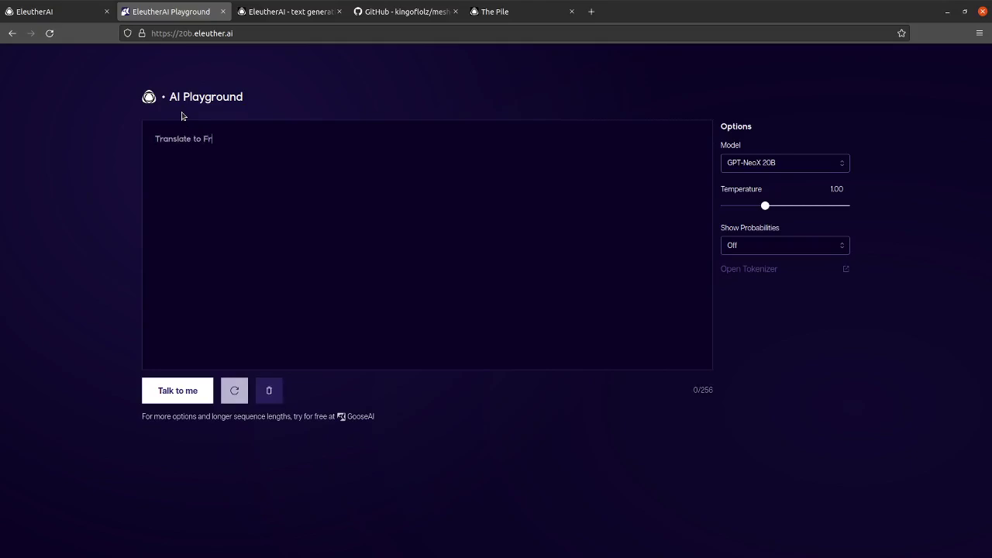
{"action": "type", "text": "ench: \"The quick brown fox\""}
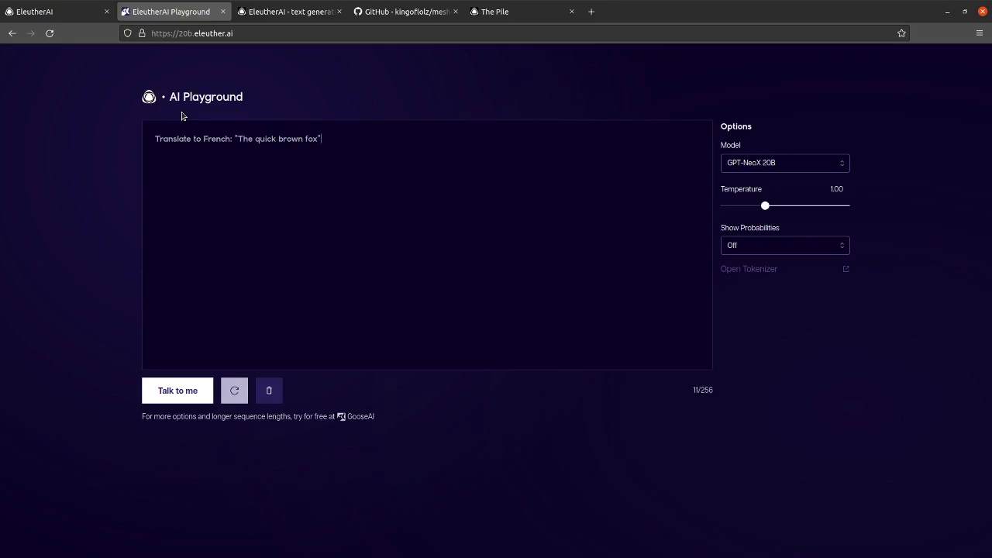
{"action": "key", "text": "Return"}
{"action": "left_click", "coordinate": [172, 393]}
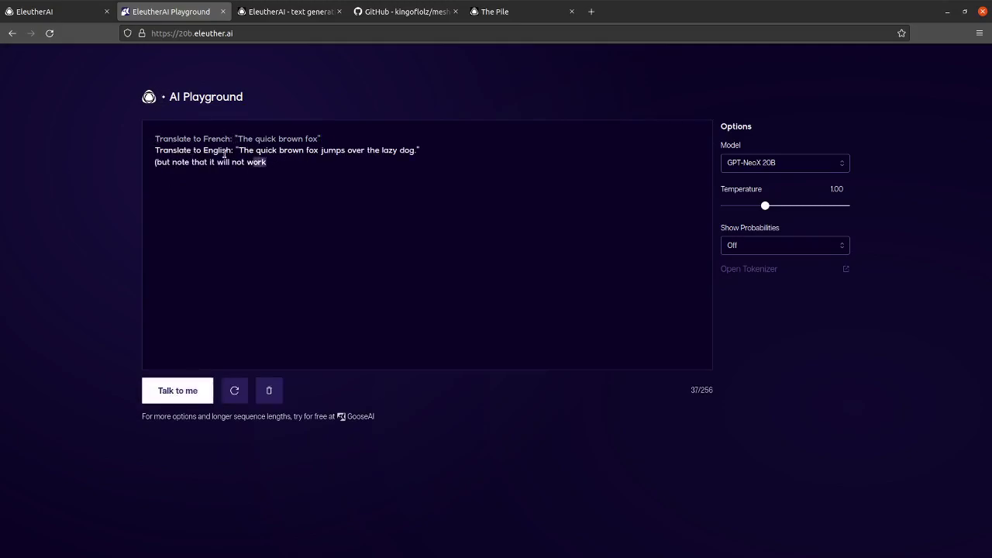
- Delete the generated text, add the example Translate to French: "Hello" with the answer Bonjour above the prompt, and generate again
{"action": "left_click_drag", "start_coordinate": [224, 153], "coordinate": [150, 157]}
{"action": "key", "text": "BackSpace"}
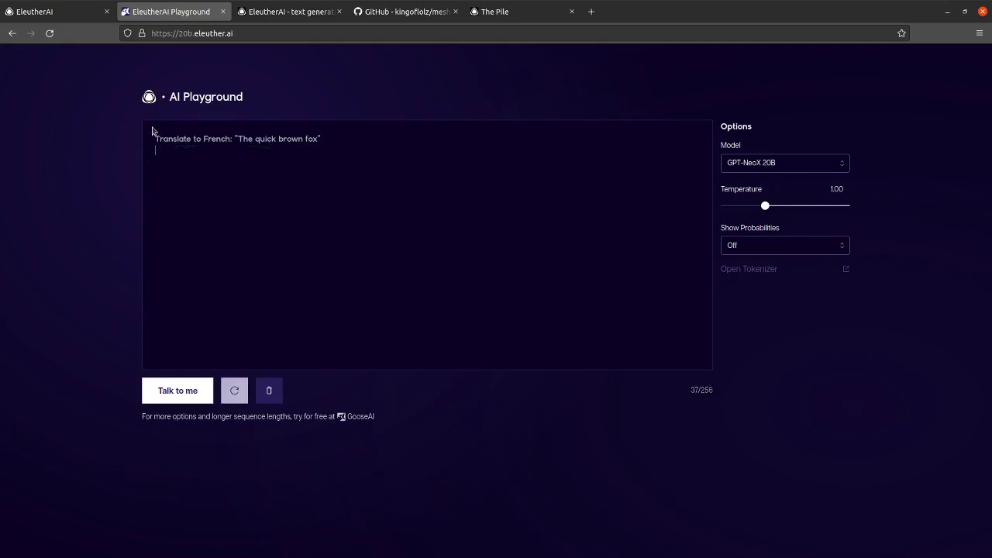
{"action": "left_click", "coordinate": [155, 138]}
{"action": "key", "text": "Return"}
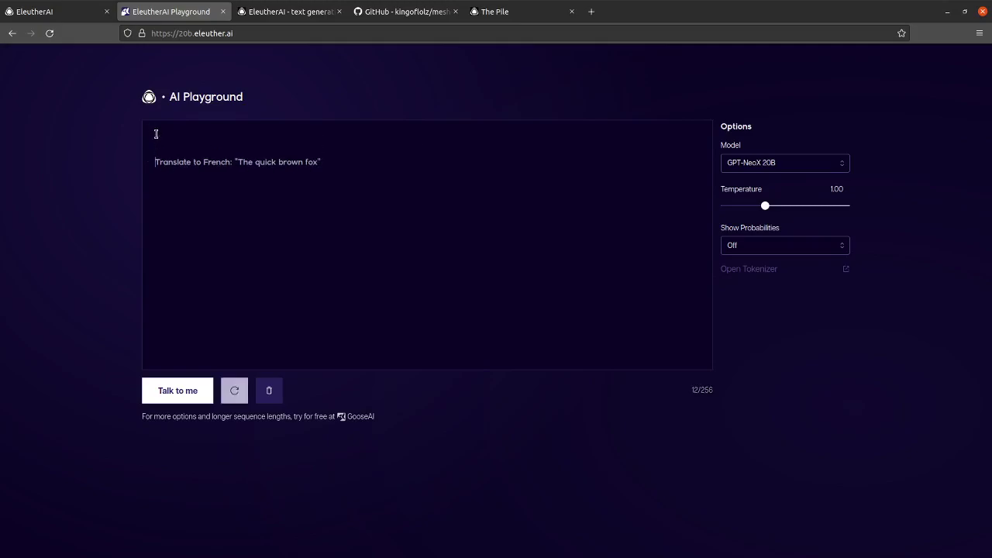
{"action": "type", "text": "Translate to French: \"Hello"}
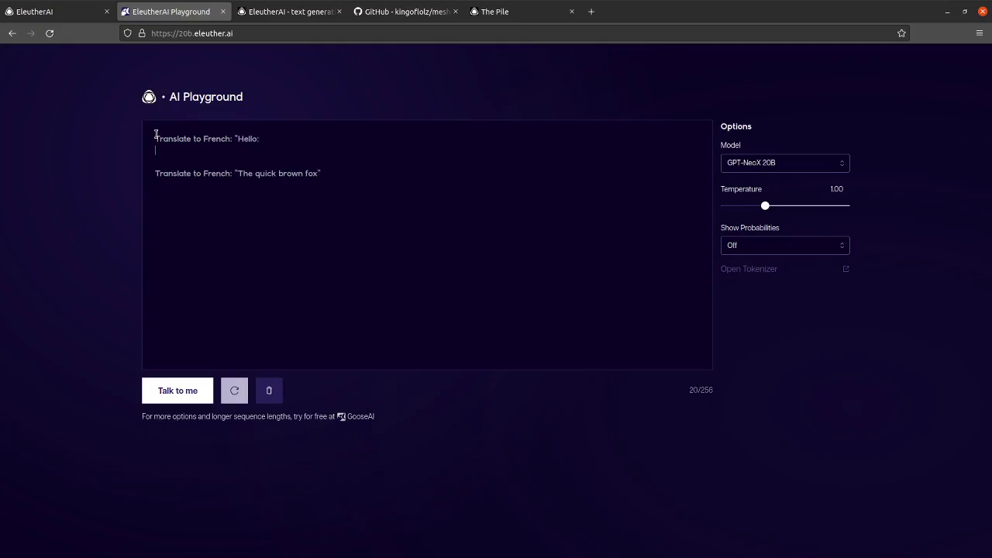
{"action": "type", "text": "\""}
{"action": "key", "text": "Return"}
{"action": "type", "text": "Boun"}
{"action": "key", "text": "BackSpace"}
{"action": "key", "text": "BackSpace"}
{"action": "type", "text": "njou"}
{"action": "left_click", "coordinate": [188, 392]}
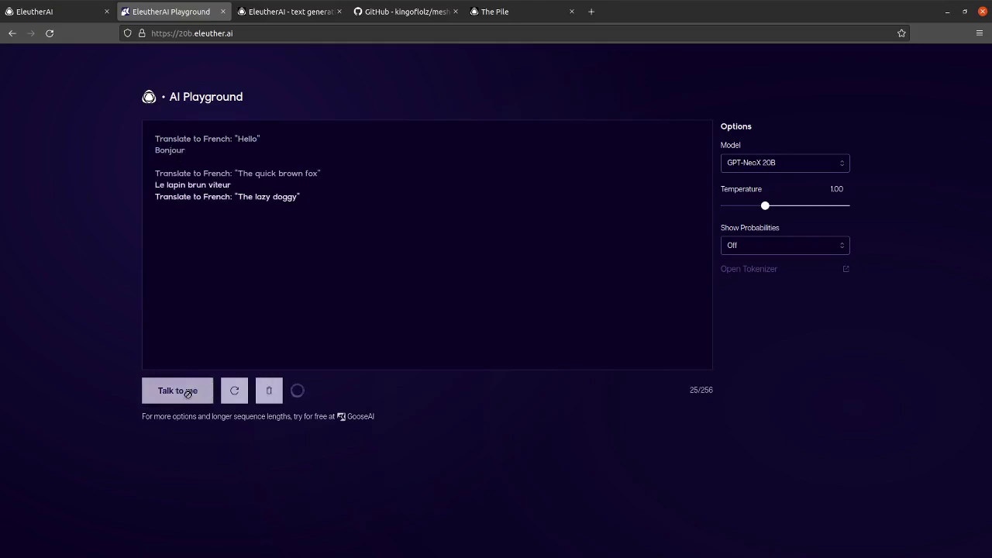
- Replace the whole translation text with the story prompt "Once upon a time there was a" and generate a continuation
{"action": "left_click_drag", "start_coordinate": [233, 184], "coordinate": [152, 186]}
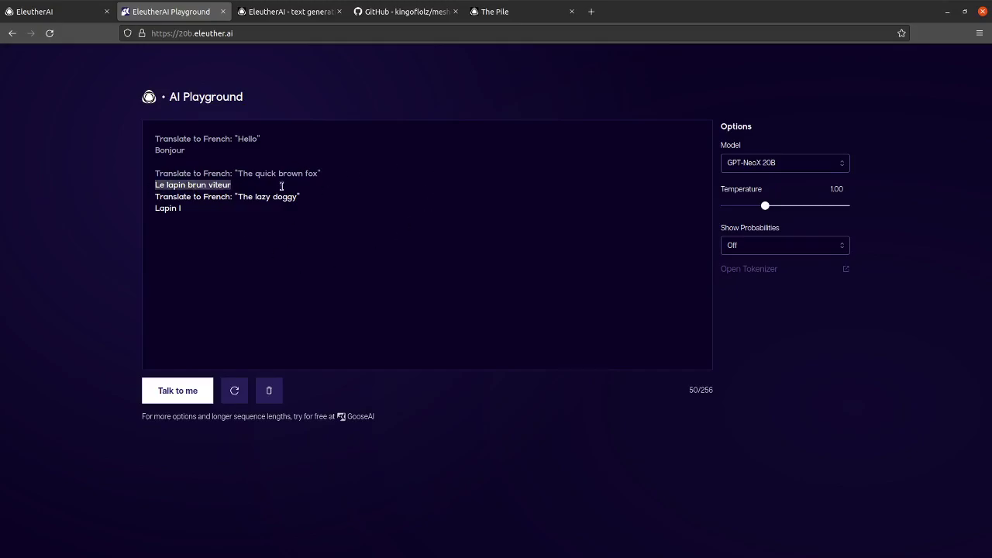
{"action": "left_click_drag", "start_coordinate": [209, 212], "coordinate": [159, 118]}
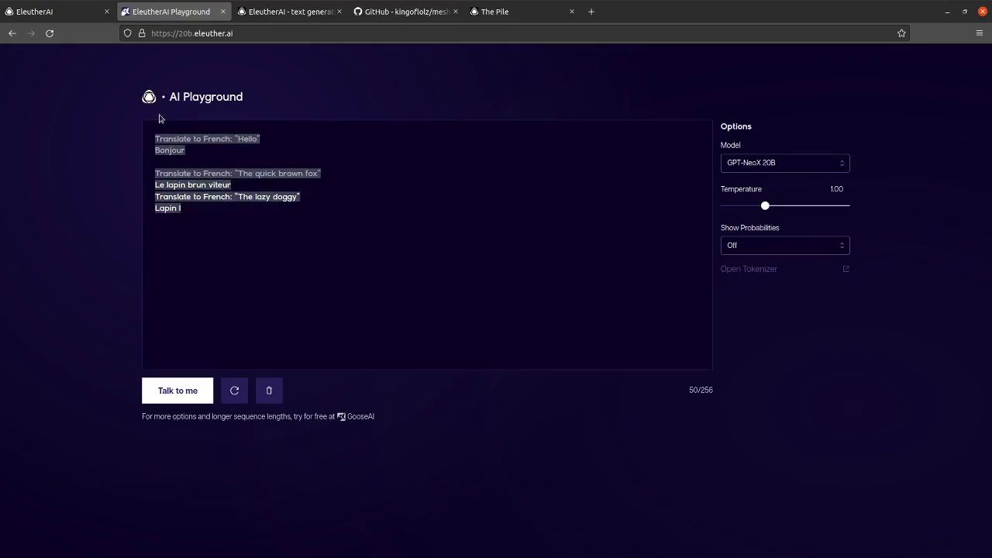
{"action": "key", "text": "BackSpace"}
{"action": "type", "text": "On"}
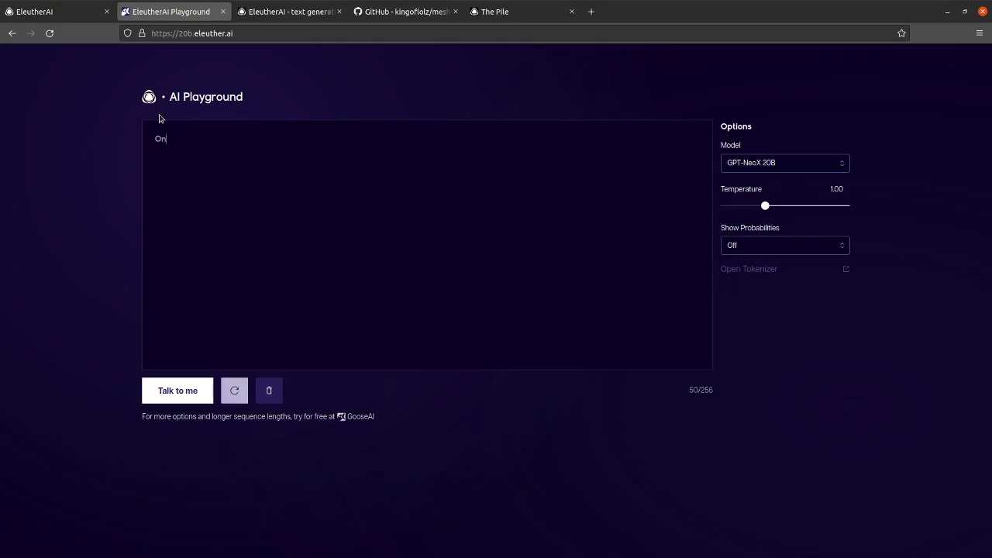
{"action": "type", "text": "ce upon a time there was a"}
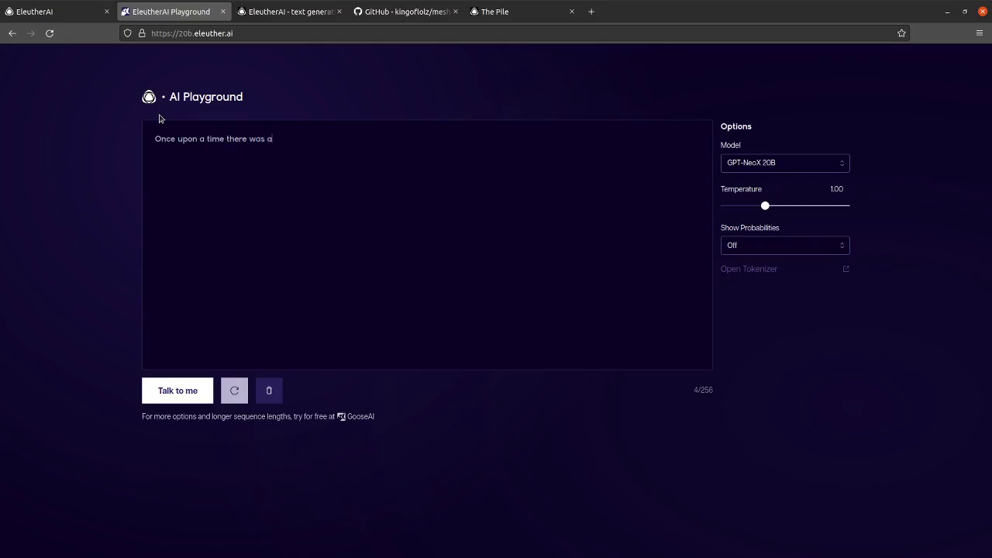
{"action": "left_click", "coordinate": [164, 390]}
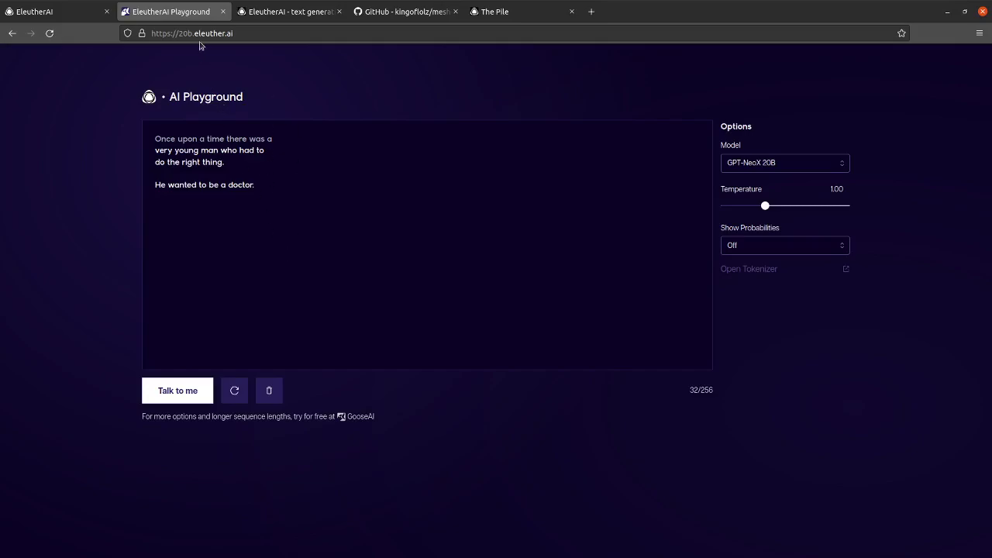
- Copy the prompt "Once upon a time there was a" from the playground into the GPT-J-6B demo and run the model
{"action": "left_click", "coordinate": [306, 9]}
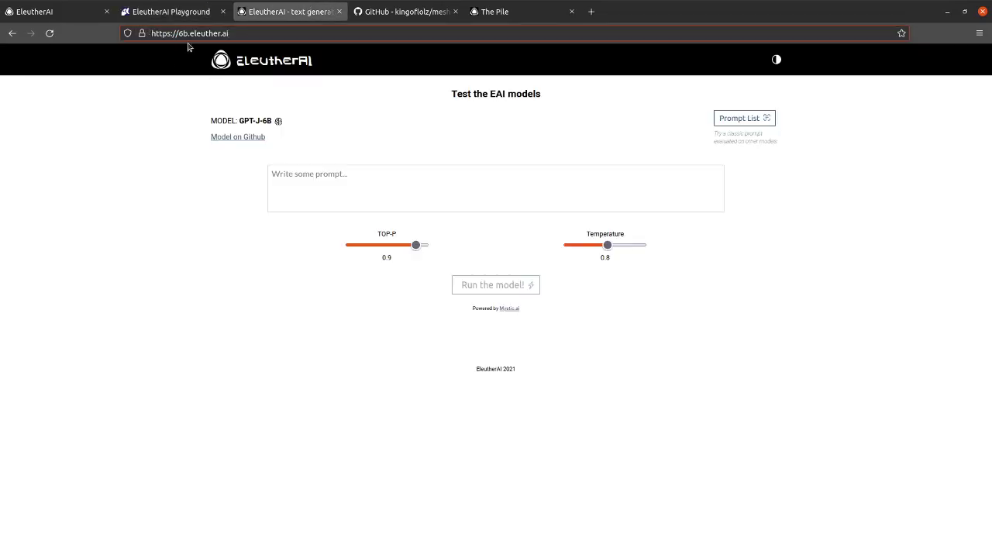
{"action": "left_click", "coordinate": [189, 10]}
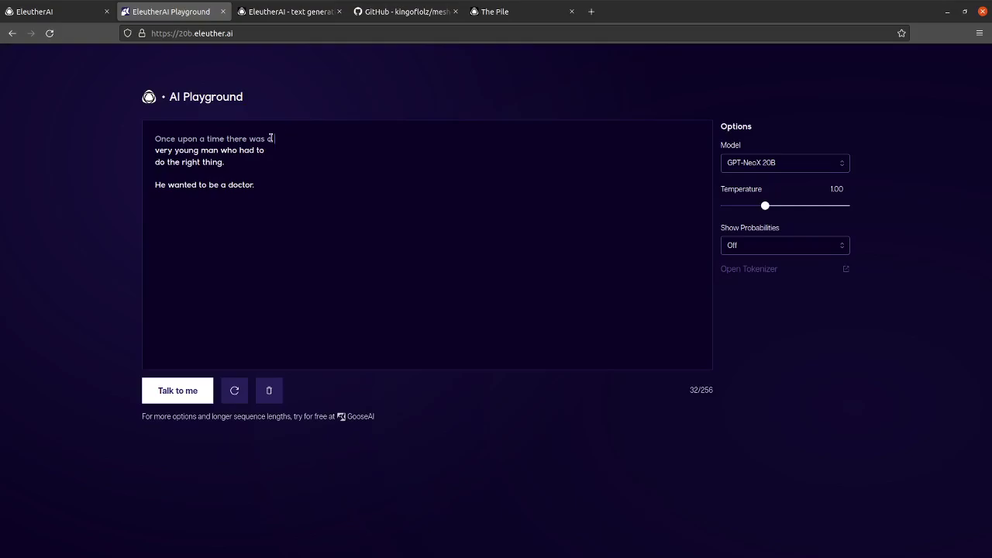
{"action": "left_click_drag", "start_coordinate": [271, 138], "coordinate": [136, 110]}
{"action": "key", "text": "ctrl+c"}
{"action": "key", "text": "ctrl+Tab"}
{"action": "left_click", "coordinate": [288, 179]}
{"action": "key", "text": "ctrl+v"}
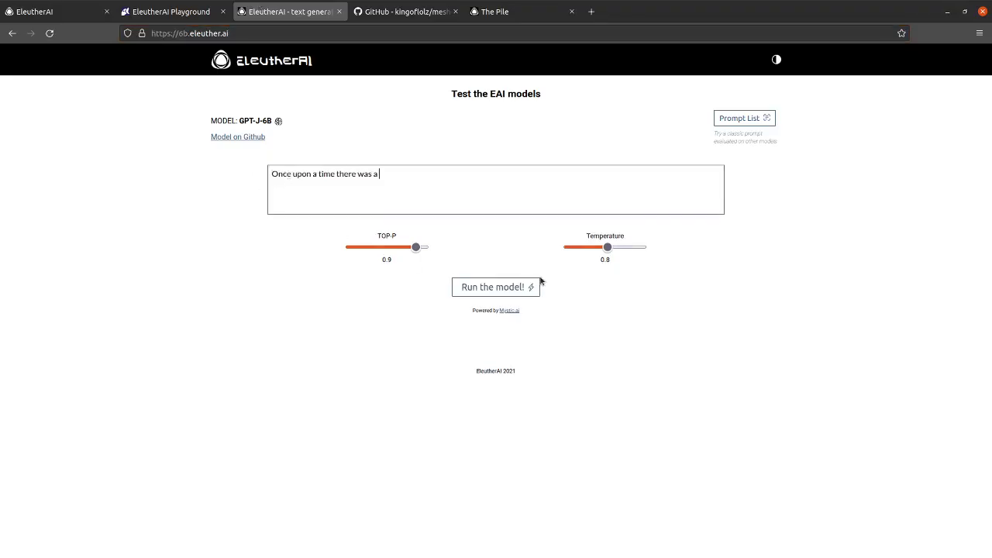
{"action": "left_click", "coordinate": [505, 286]}
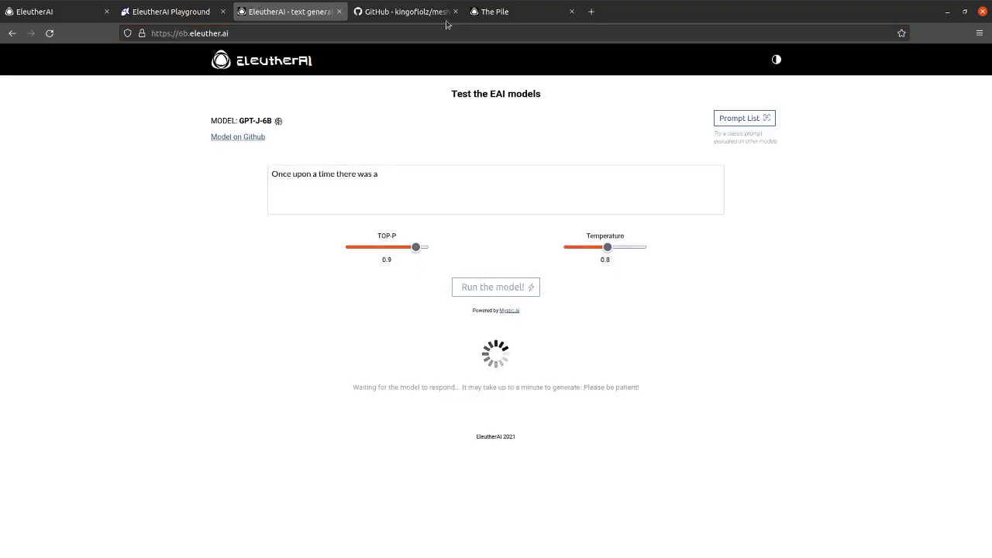
- Examine the GPT-J-6B links, license and model details in the mesh-transformer-jax README, and return to the GPT-J-6B demo
{"action": "left_click", "coordinate": [415, 9]}
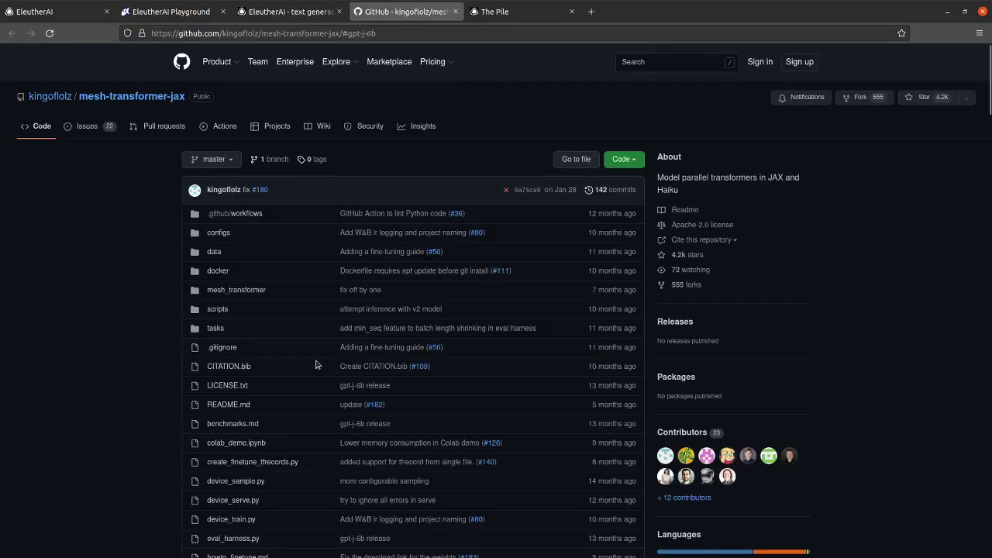
{"action": "scroll", "coordinate": [428, 306], "scroll_direction": "down", "scroll_amount": 7}
{"action": "scroll", "coordinate": [427, 305], "scroll_direction": "down", "scroll_amount": 7}
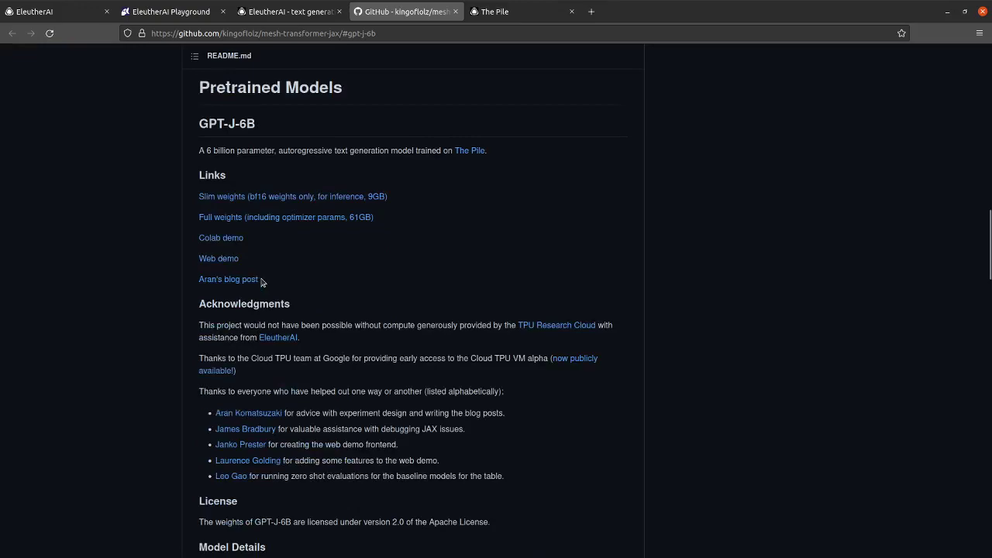
{"action": "scroll", "coordinate": [262, 279], "scroll_direction": "down", "scroll_amount": 5}
{"action": "scroll", "coordinate": [263, 267], "scroll_direction": "down", "scroll_amount": 2}
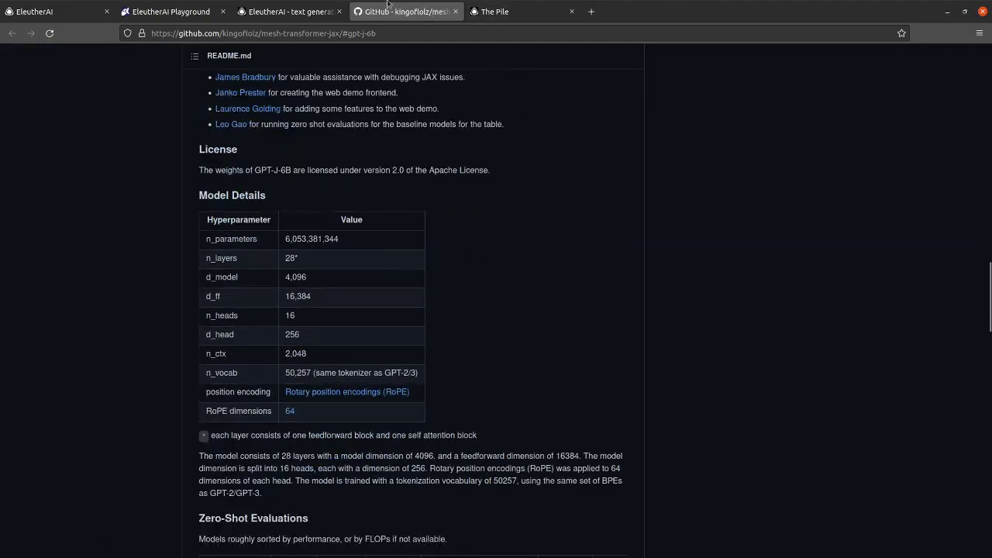
{"action": "left_click", "coordinate": [292, 8]}
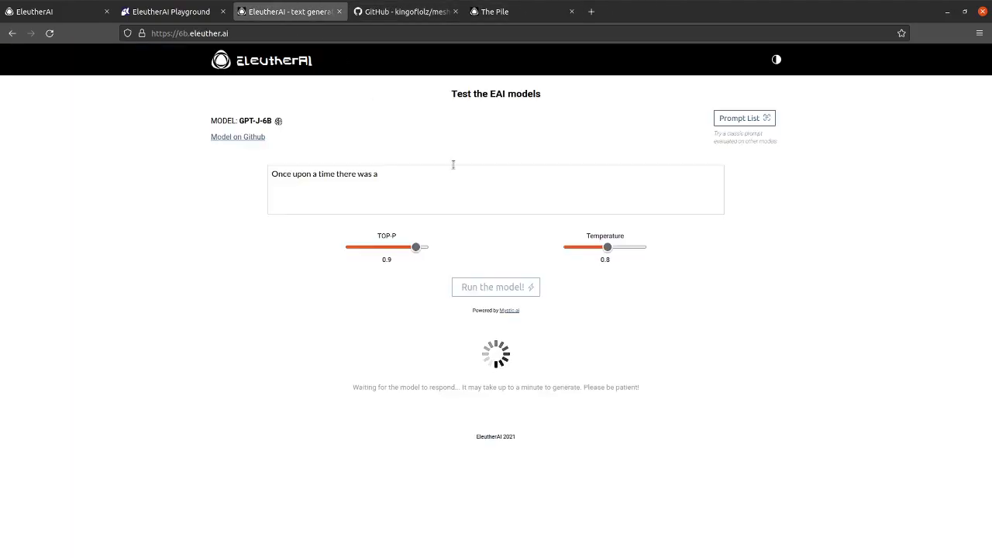